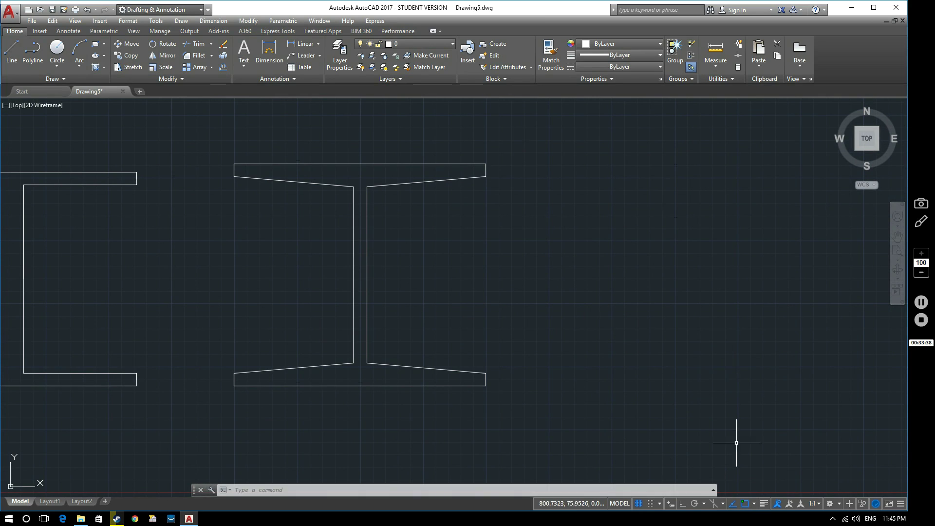
# Toggle Dynamic Input off and back on in the status-bar customization list, then close the list.
pyautogui.click(900, 503)
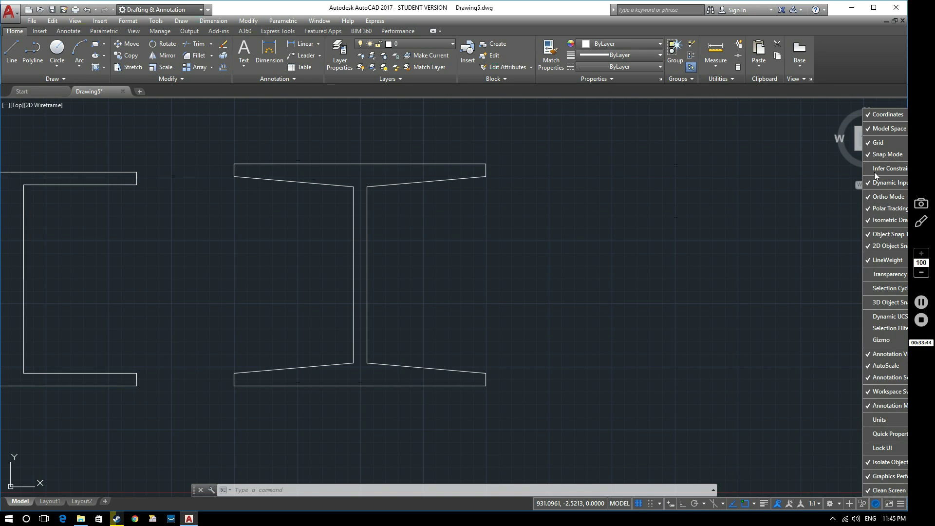
pyautogui.click(897, 182)
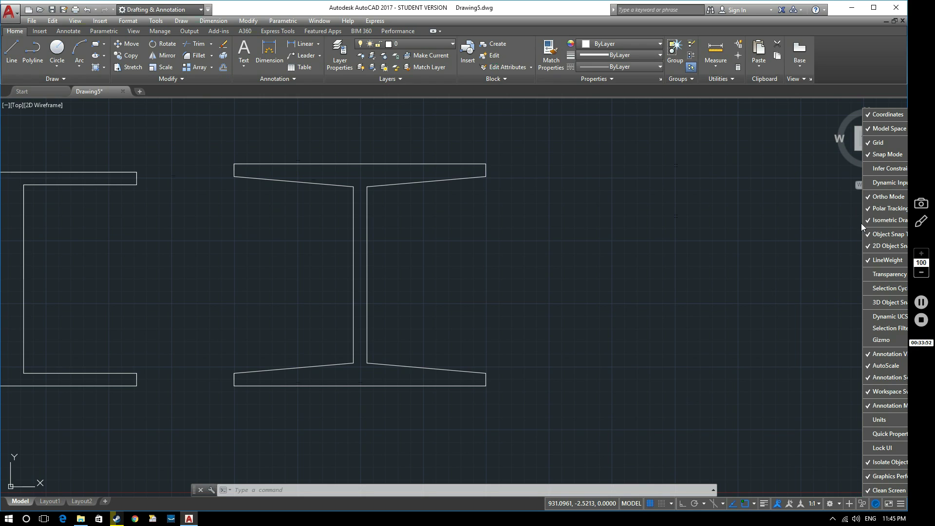
pyautogui.click(888, 183)
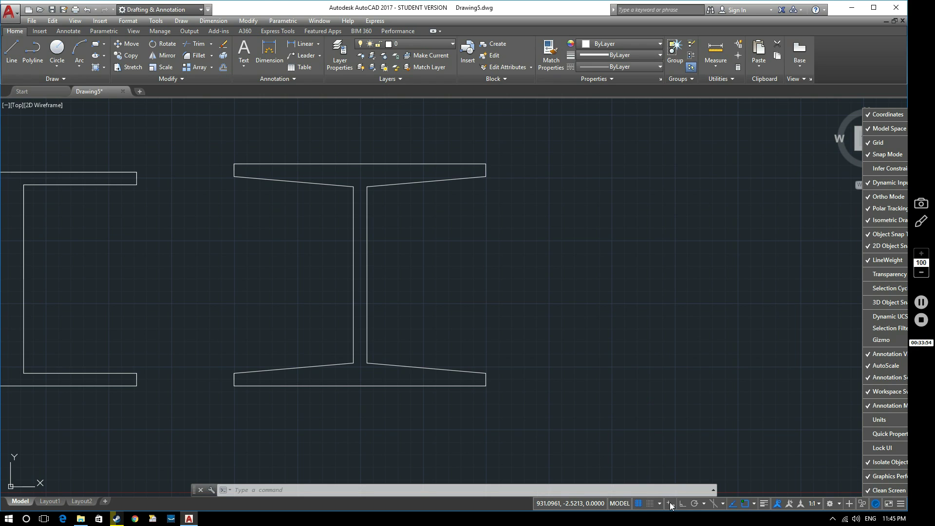
pyautogui.click(724, 338)
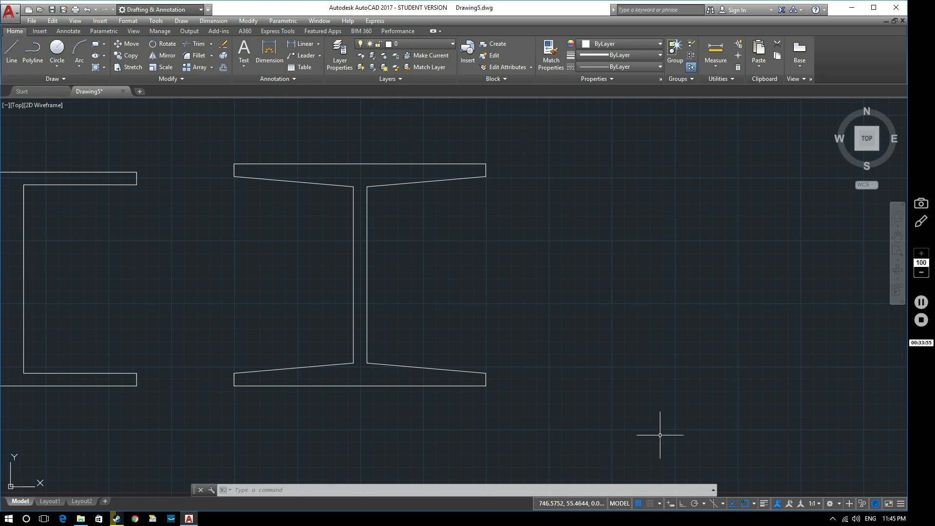
# Start the Line tool to place a first point right of the I-beam, level with its bottom.
pyautogui.click(671, 505)
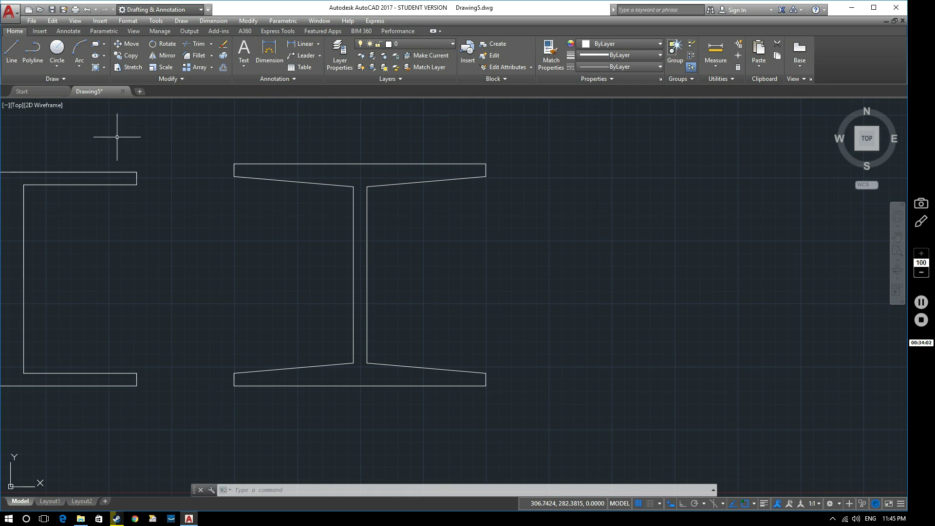
pyautogui.click(15, 54)
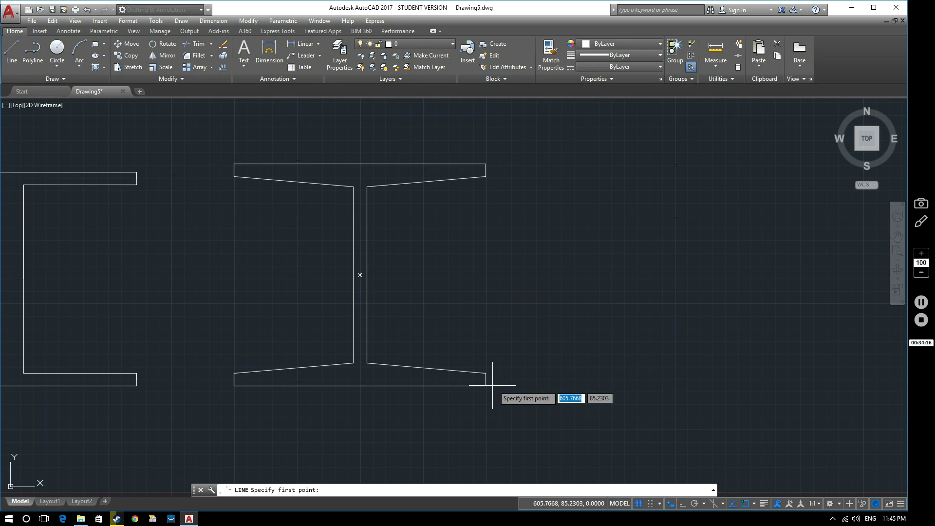
pyautogui.click(588, 386)
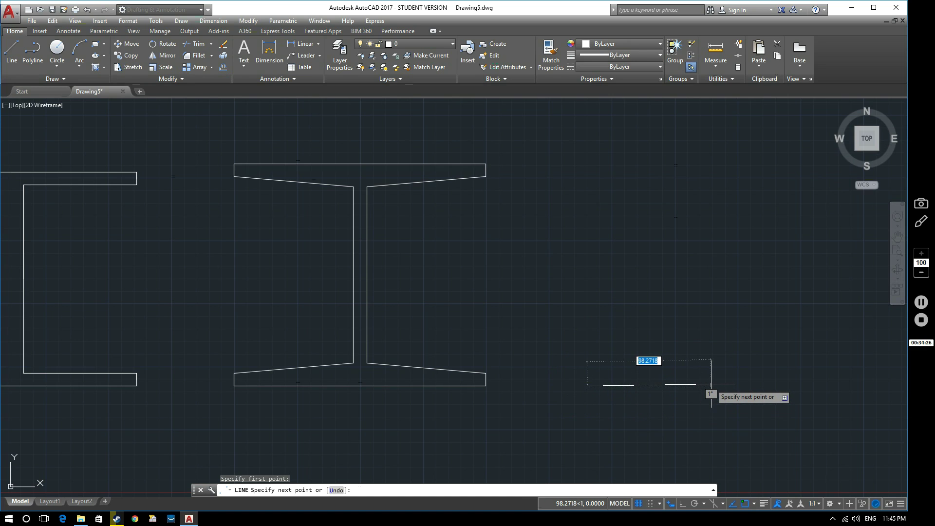
pyautogui.click(672, 503)
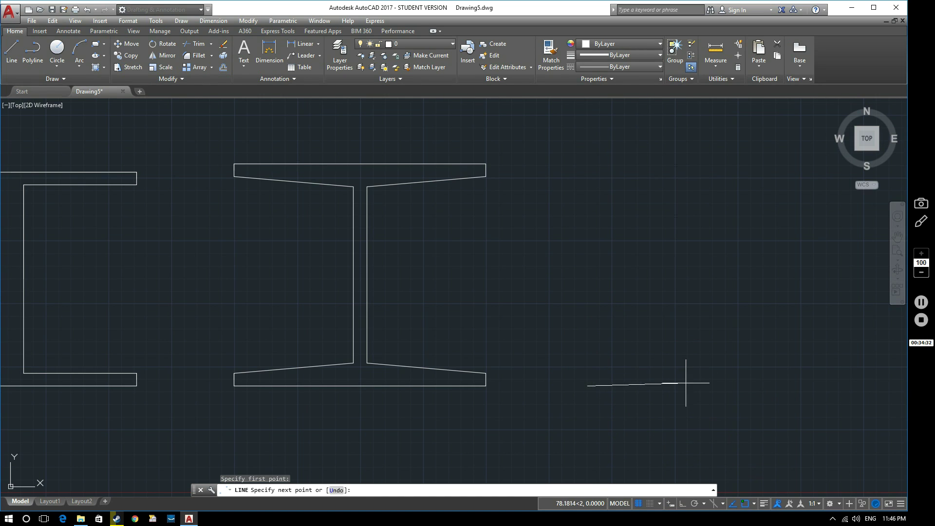
pyautogui.click(673, 504)
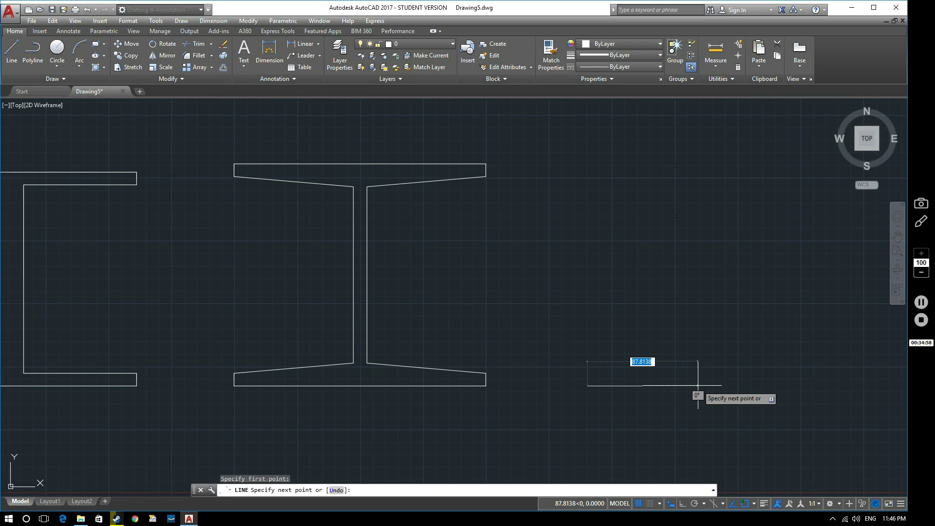
pyautogui.press('Down')
pyautogui.click(720, 383)
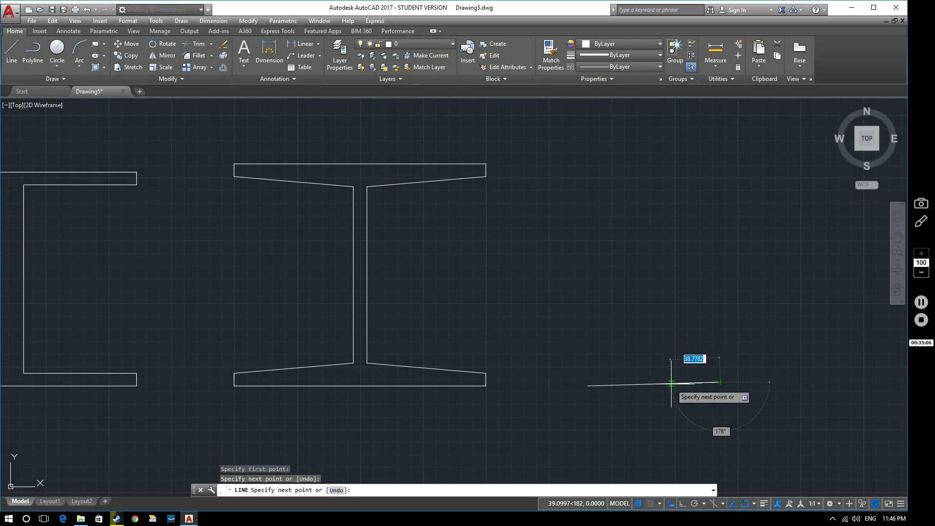
pyautogui.write('u')
pyautogui.press('Return')
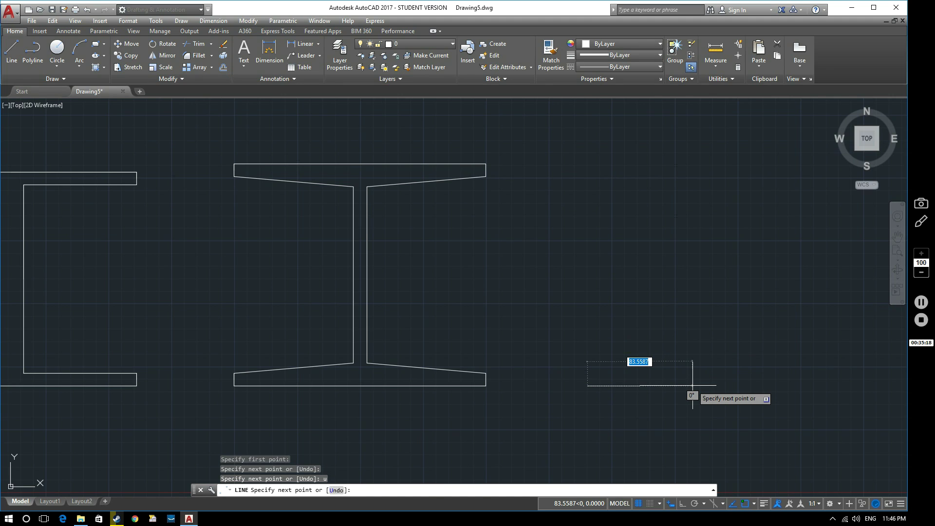
# Draw the 150-unit horizontal base line at 0 degrees.
pyautogui.write('150')
pyautogui.press('Tab')
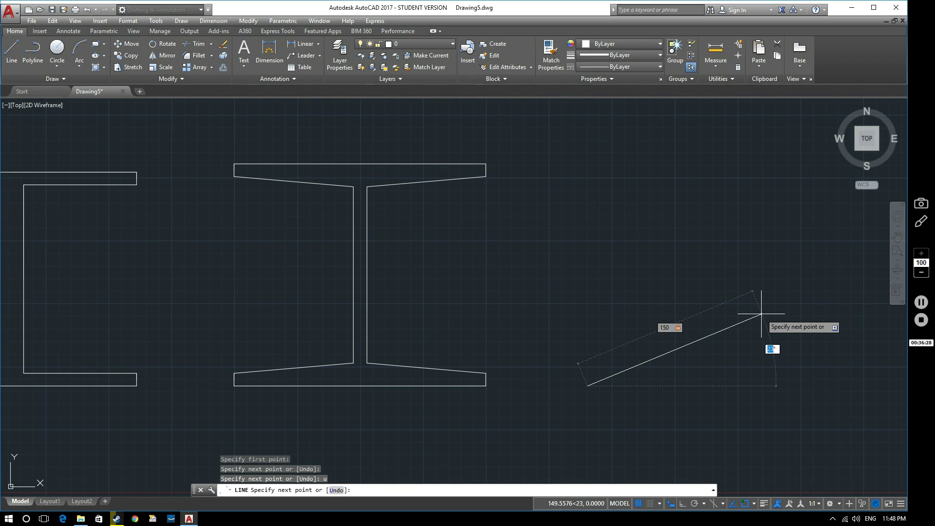
pyautogui.press('Tab')
pyautogui.press('Tab')
pyautogui.write('0')
pyautogui.press('Return')
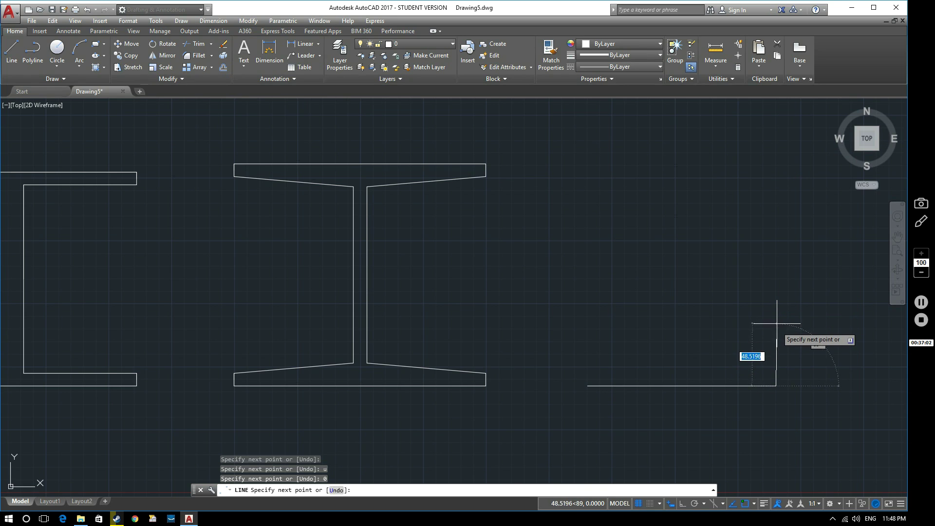
# Draw a 100-unit vertical side at 90 degrees from the base line's right end.
pyautogui.write('100')
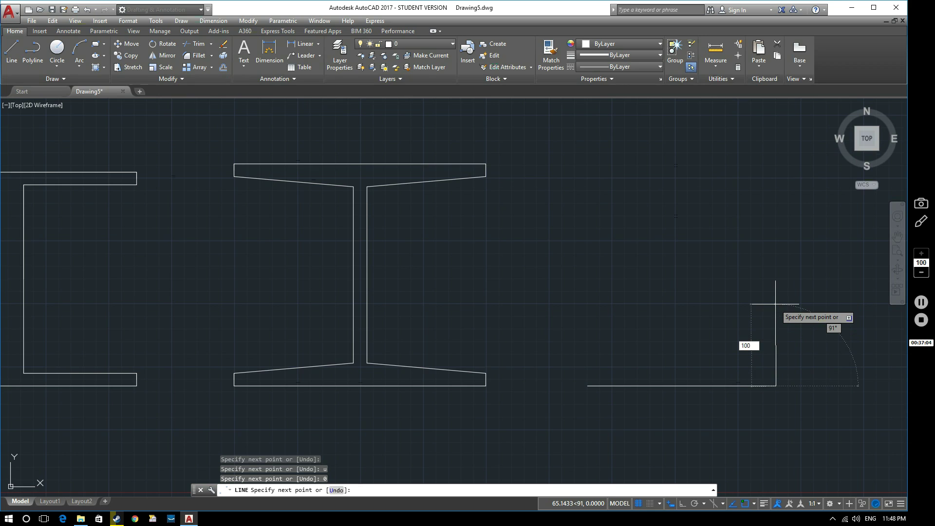
pyautogui.press('Tab')
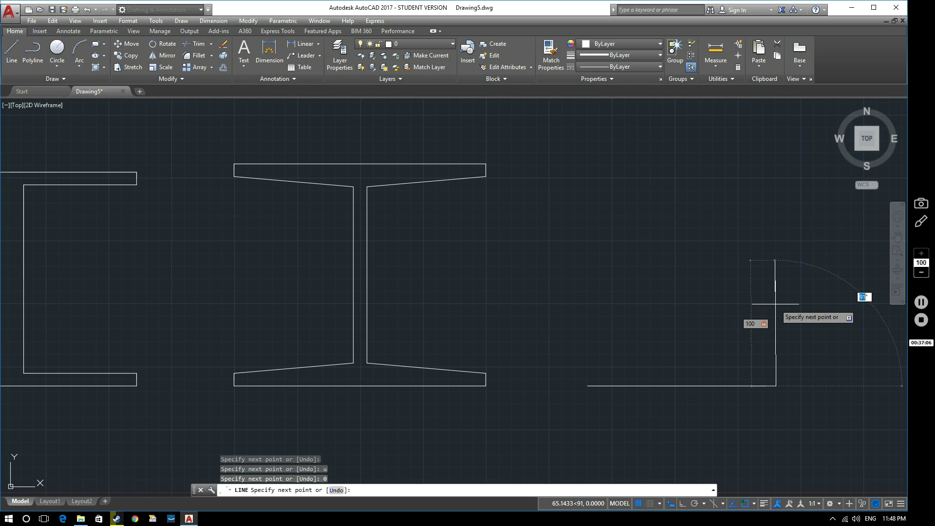
pyautogui.write('90')
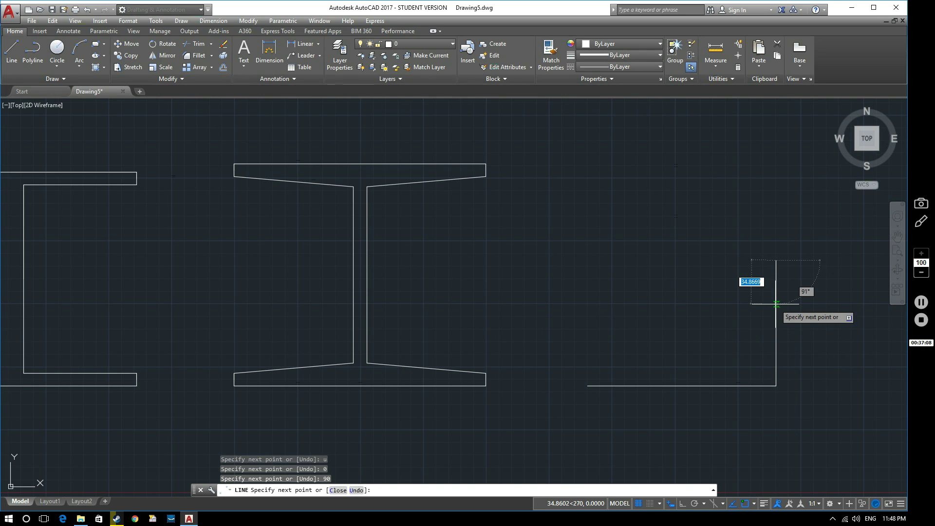
pyautogui.press('Return')
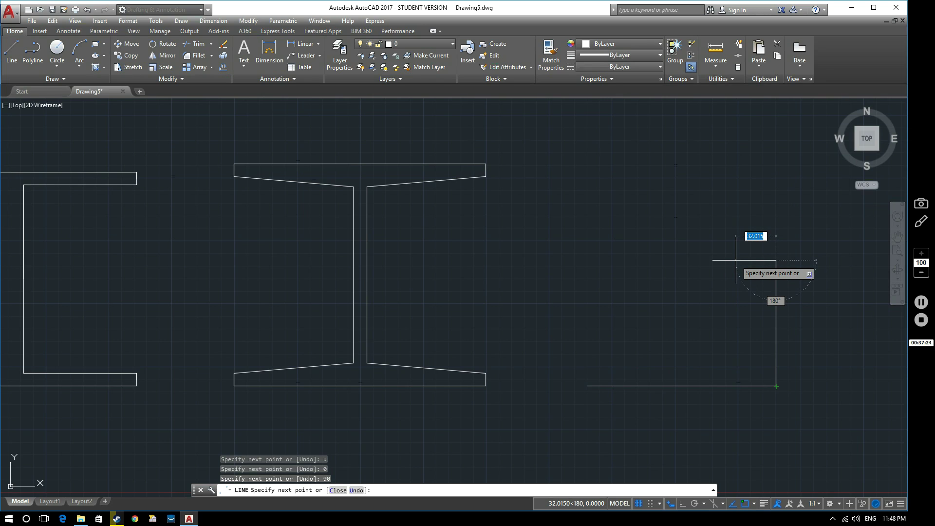
# Draw a 20-unit segment leftward at 180 degrees from the top of the right side.
pyautogui.write('20')
pyautogui.press('Tab')
pyautogui.write('180')
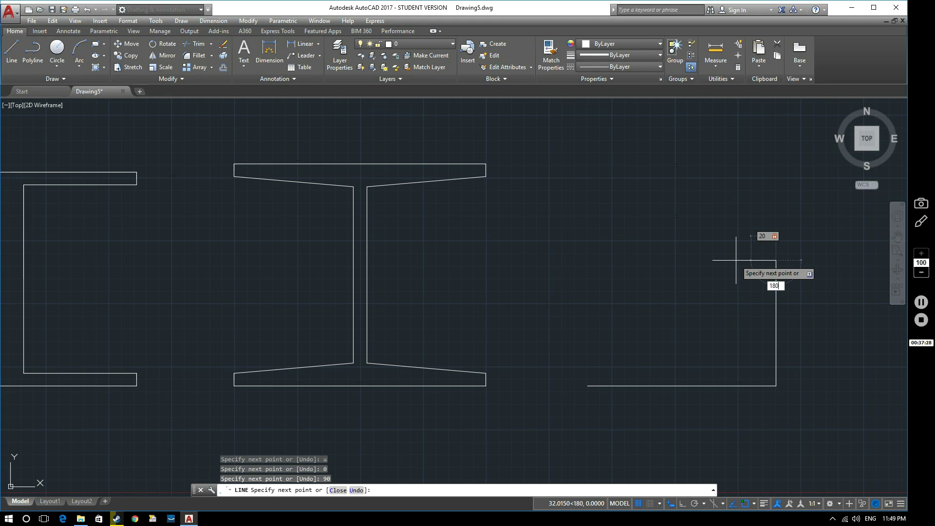
pyautogui.press('Return')
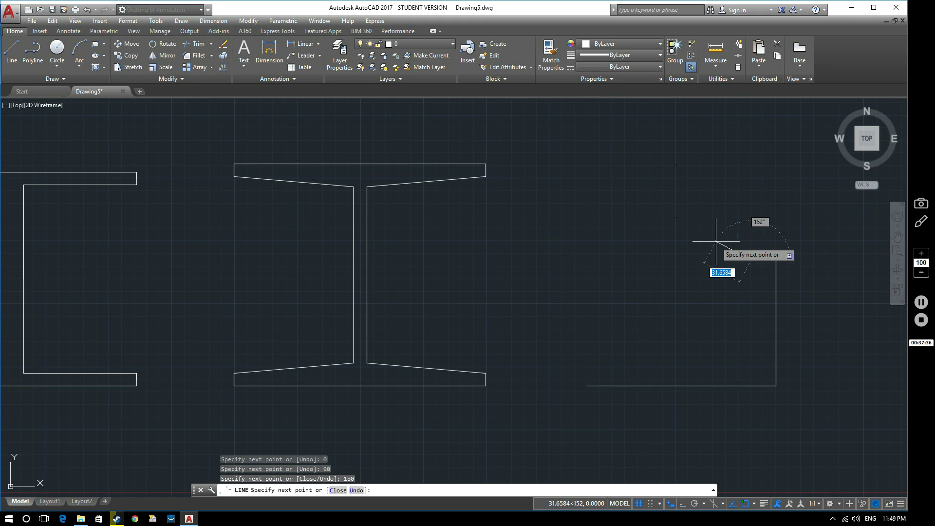
# Add the 20-unit right chamfer edge at 120 degrees.
pyautogui.write('20')
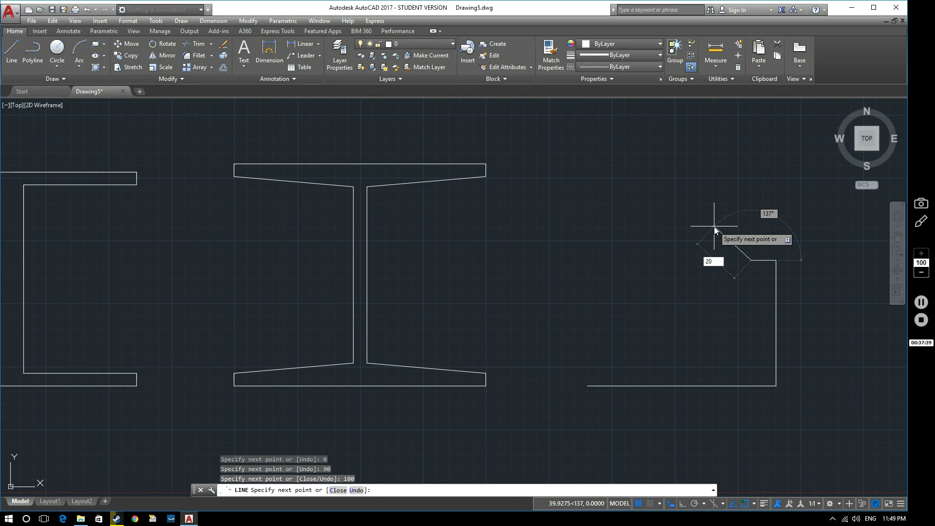
pyautogui.press('Tab')
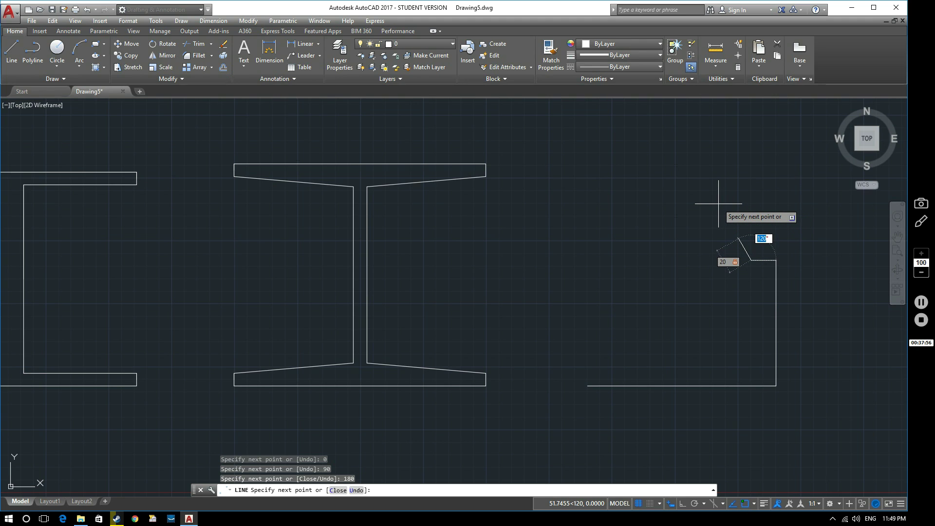
pyautogui.press('BackSpace')
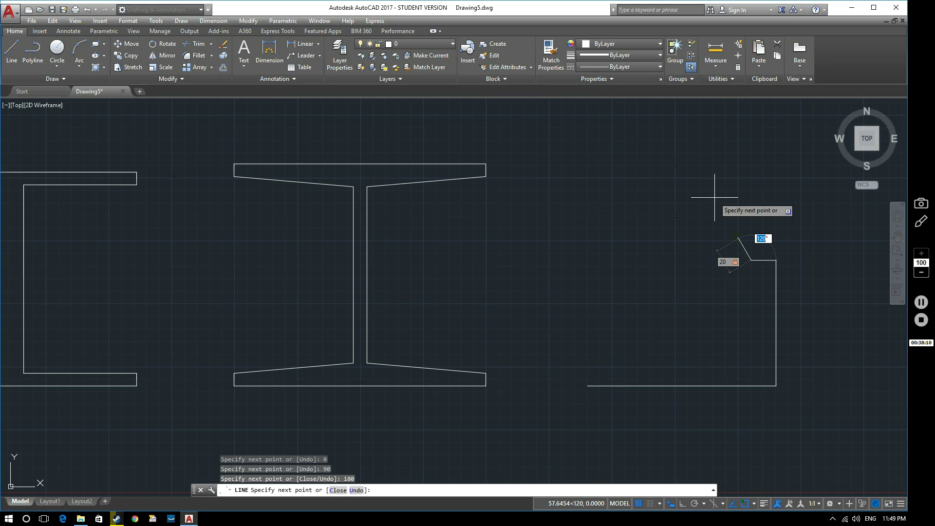
pyautogui.press('Return')
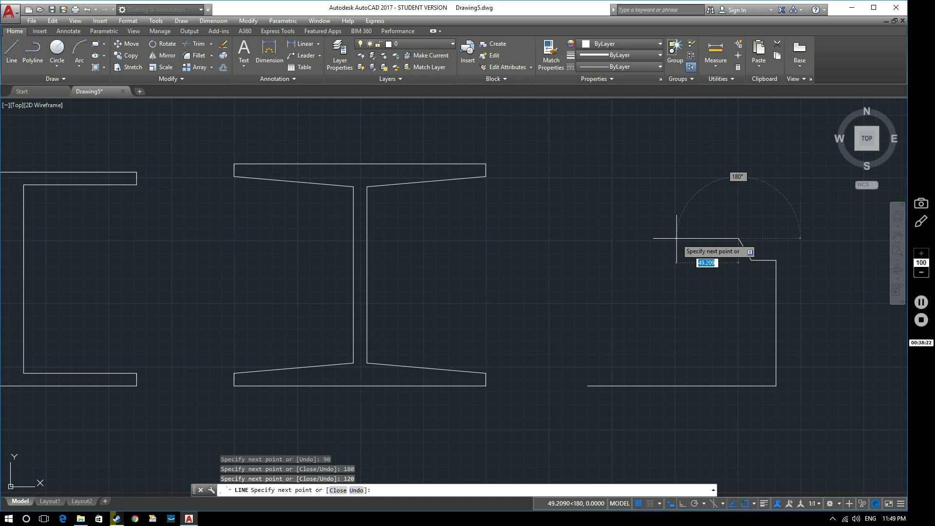
# Draw the 90-unit flat top, a 20-unit chamfer at 120°, and a 20-unit shoulder at 180°.
pyautogui.write('90')
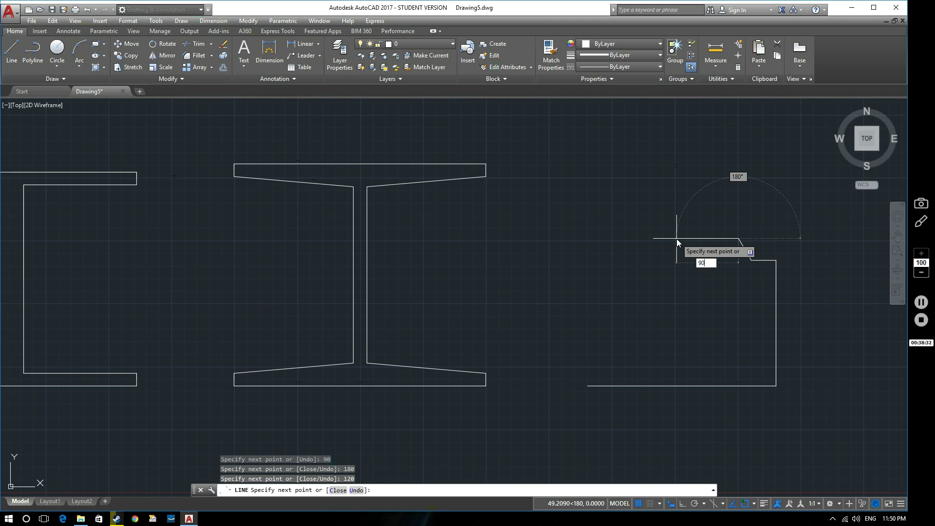
pyautogui.press('Return')
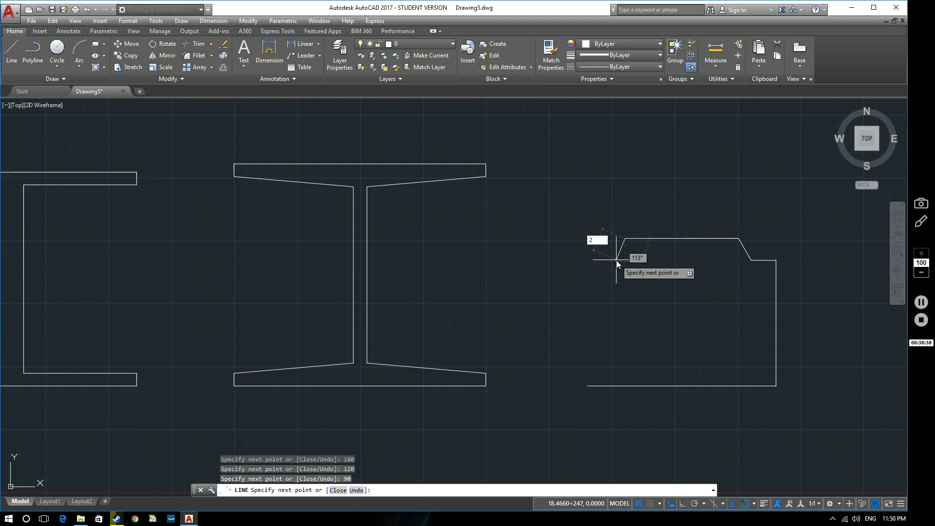
pyautogui.write('20')
pyautogui.press('Tab')
pyautogui.write('1')
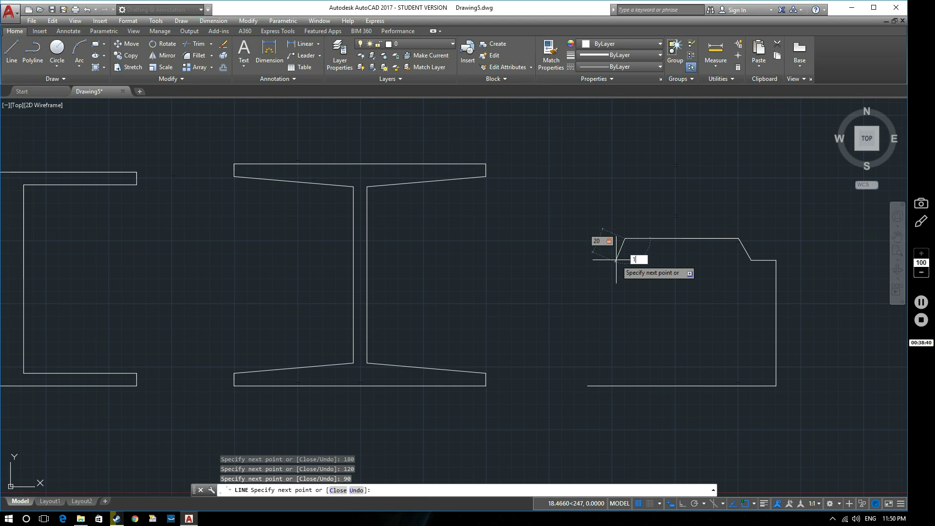
pyautogui.write('20')
pyautogui.press('Return')
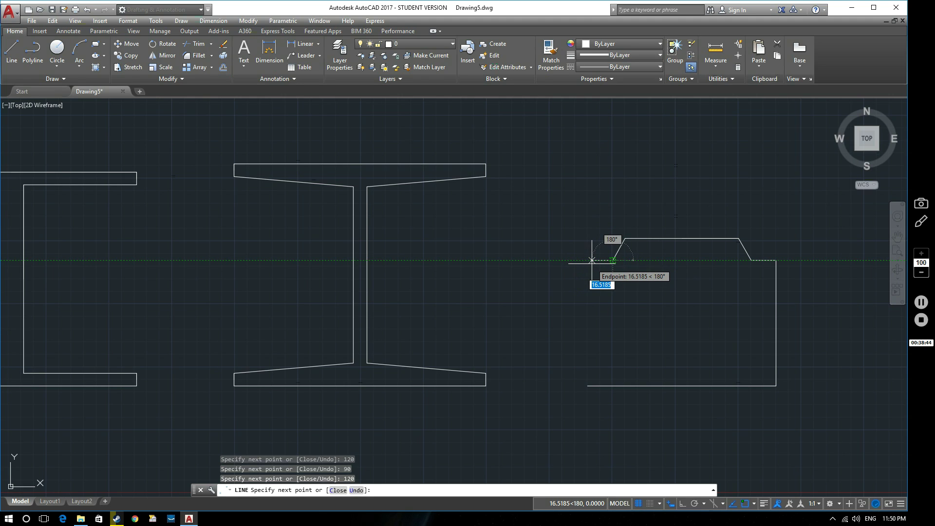
pyautogui.write('20')
pyautogui.press('Tab')
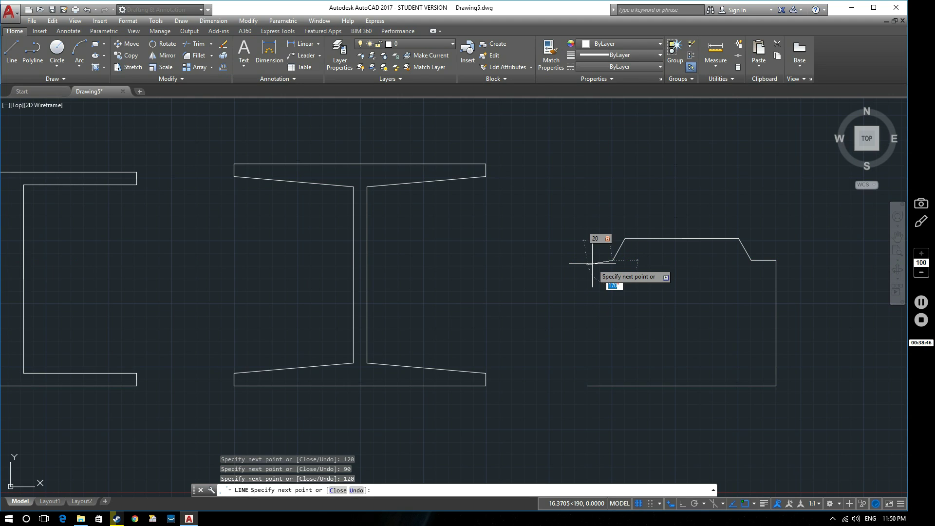
pyautogui.write('180')
pyautogui.press('Return')
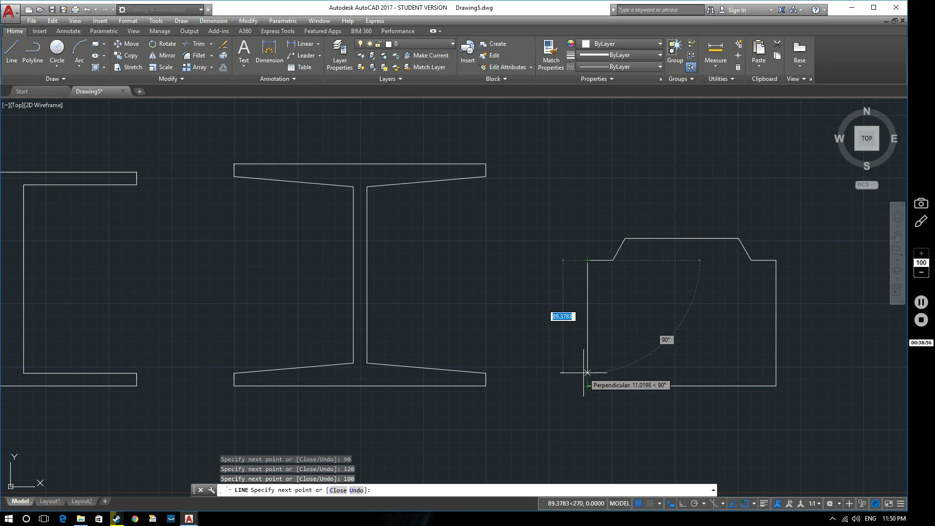
# Draw the 100-unit vertical left side down to the base's start point, closing the outline.
pyautogui.click(588, 378)
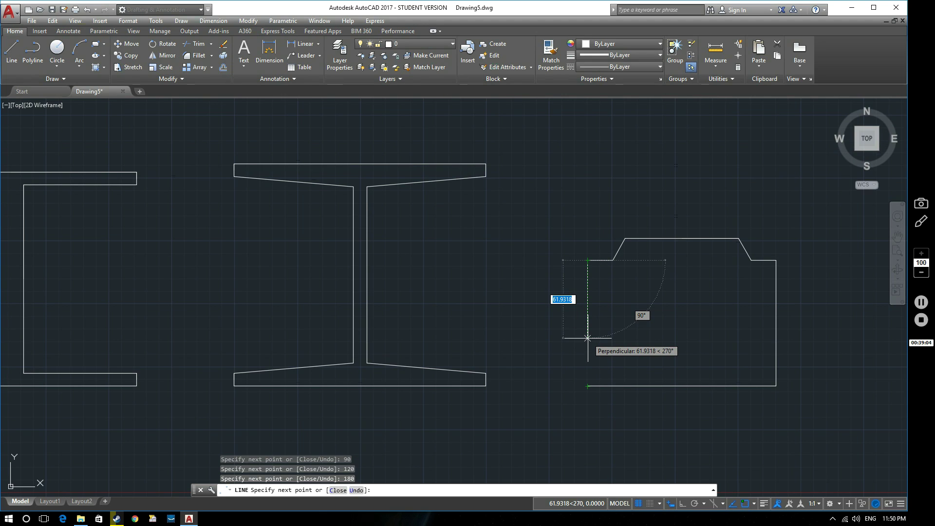
pyautogui.write('100')
pyautogui.press('Tab')
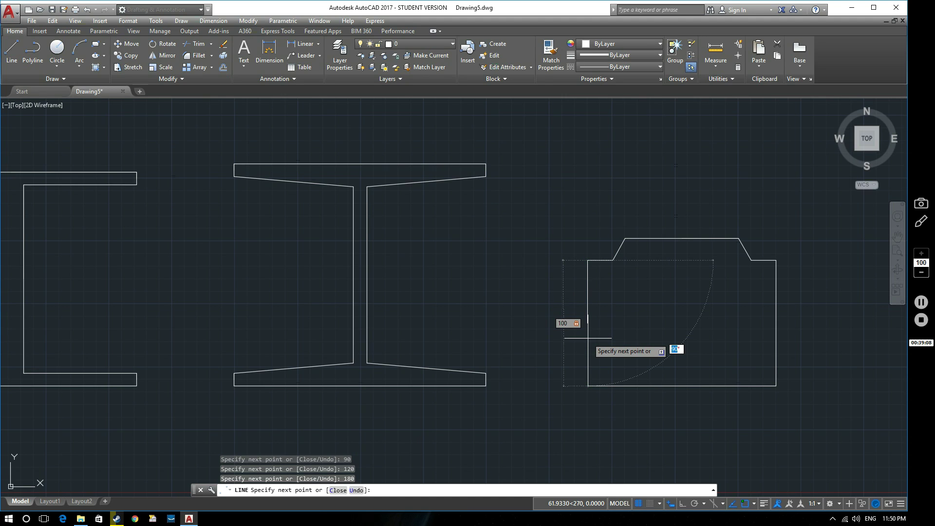
pyautogui.write('90')
pyautogui.press('Return')
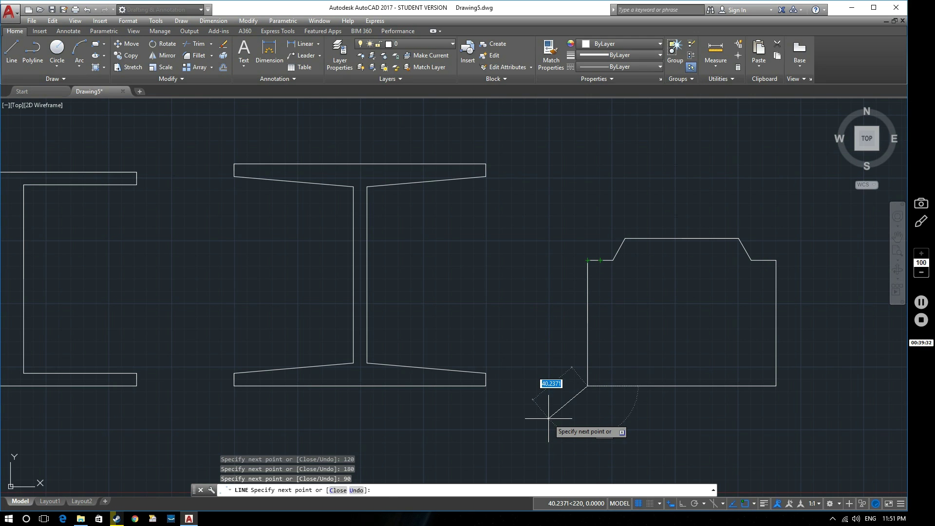
# End the LINE command and zoom and pan to frame both I-beams and the chamfered profile.
pyautogui.press('Escape')
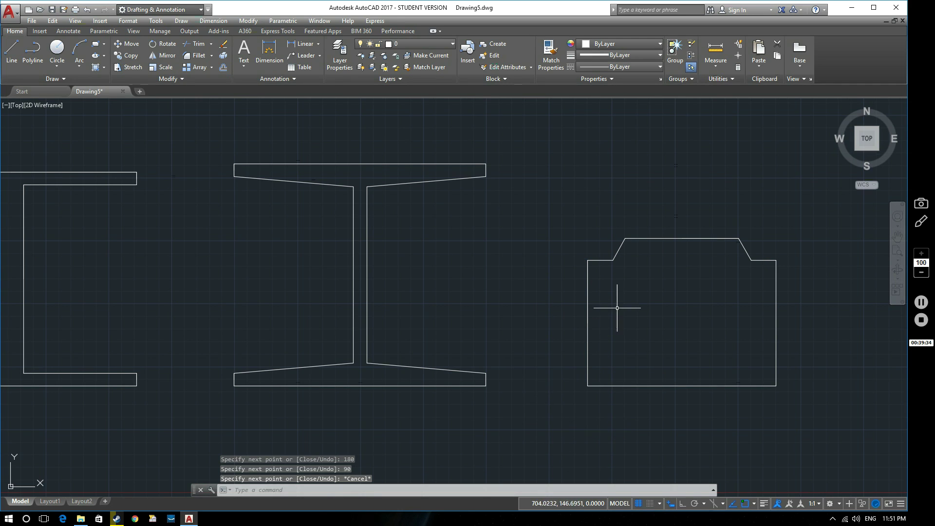
pyautogui.moveTo(627, 308); pyautogui.dragTo(616, 305, button='middle')
pyautogui.scroll(-2, 616, 304)
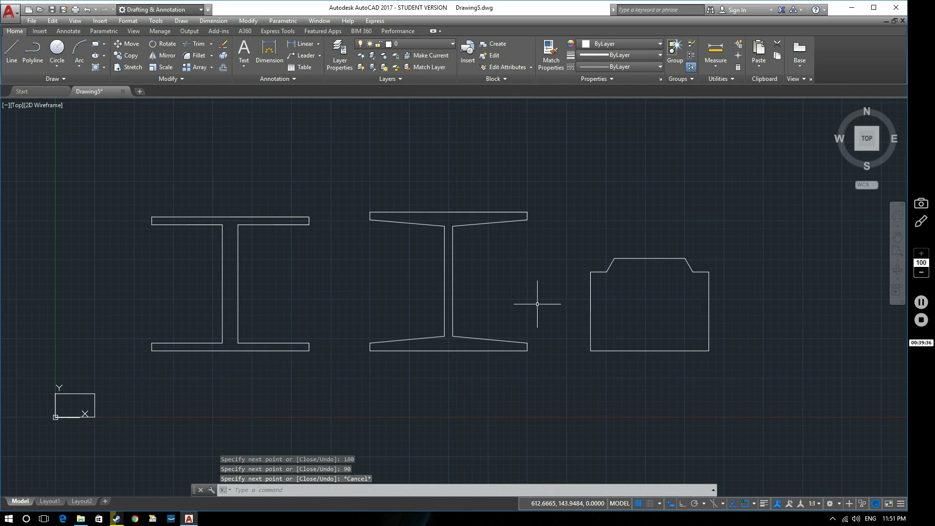
pyautogui.moveTo(541, 305); pyautogui.dragTo(588, 300, button='middle')
pyautogui.moveTo(633, 338); pyautogui.dragTo(632, 354, button='middle')
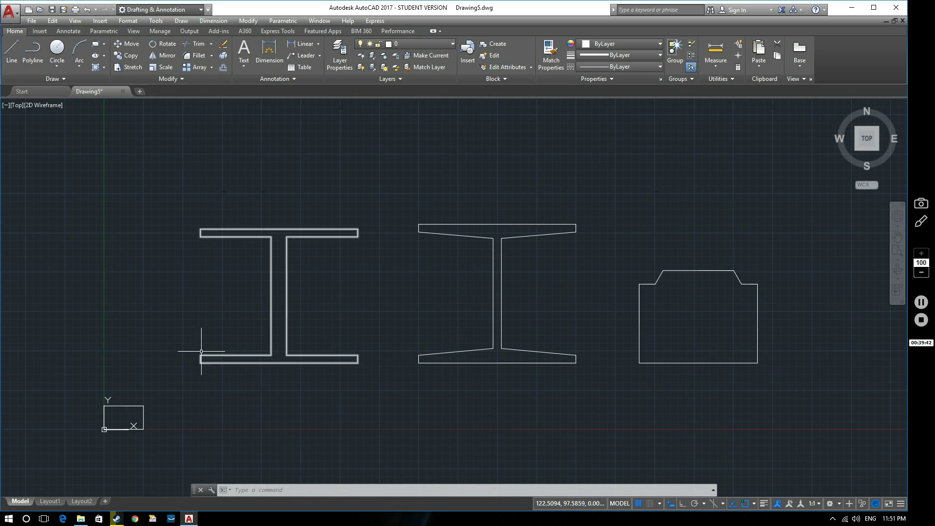
pyautogui.click(172, 191)
pyautogui.click(190, 199)
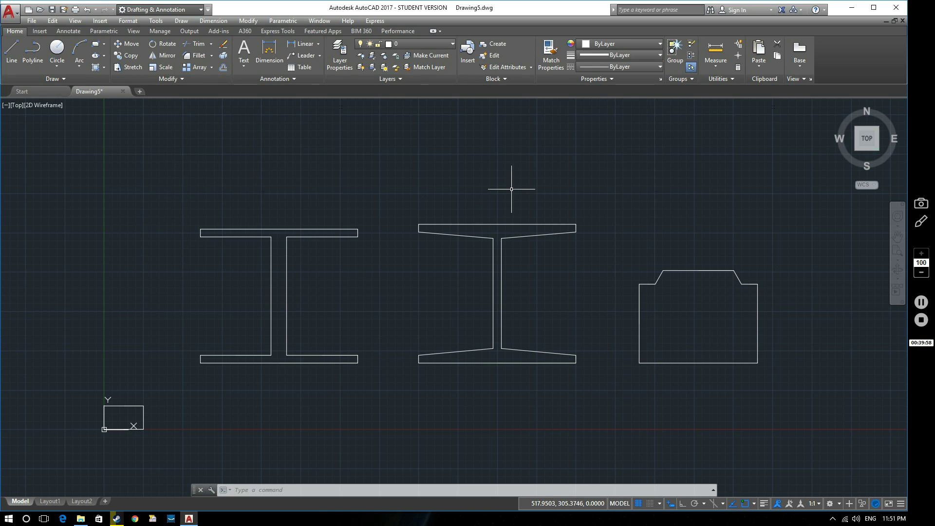
pyautogui.moveTo(641, 195); pyautogui.dragTo(655, 199, button='middle')
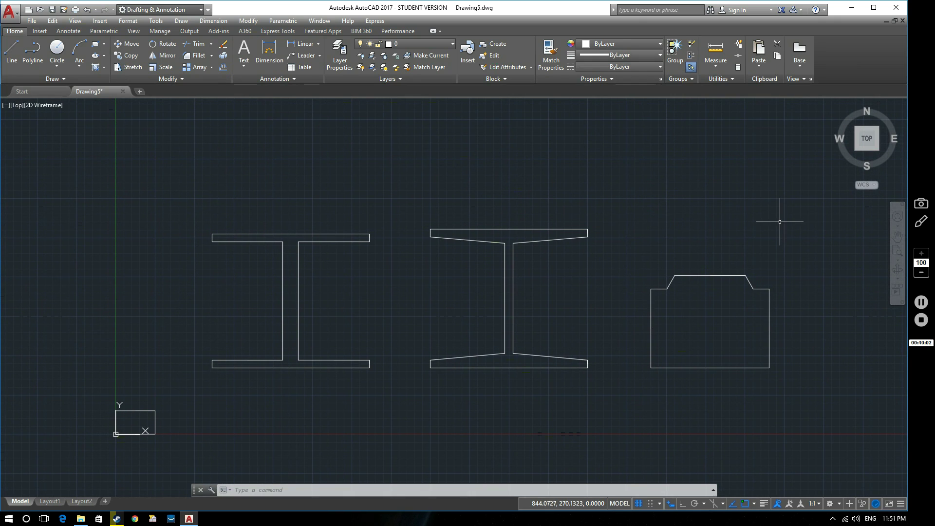